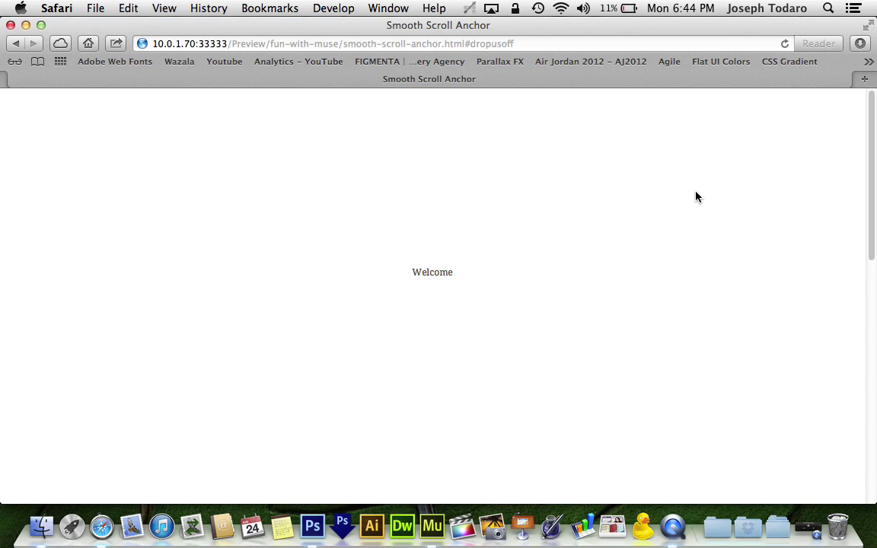
Step: Test the "Welcome" link in the smooth scroll preview and switch to Adobe Muse
click(440, 277)
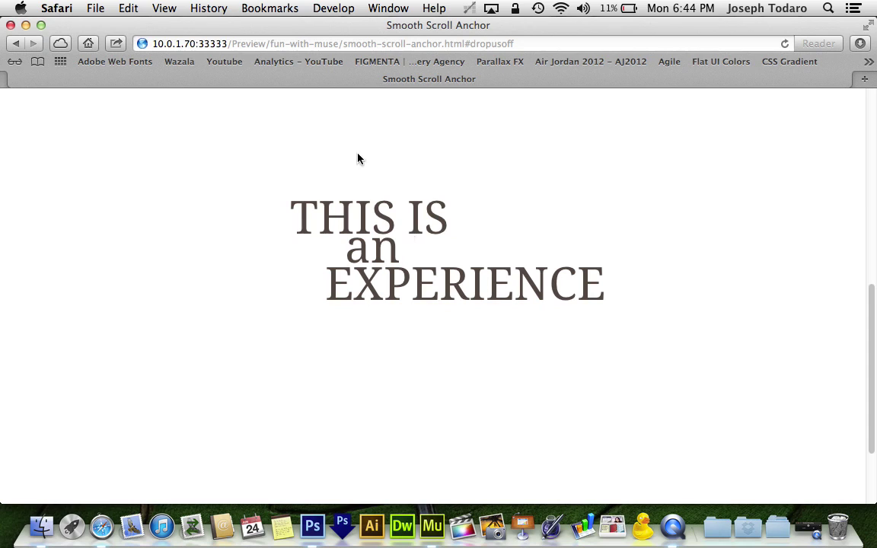
key(super+Tab)
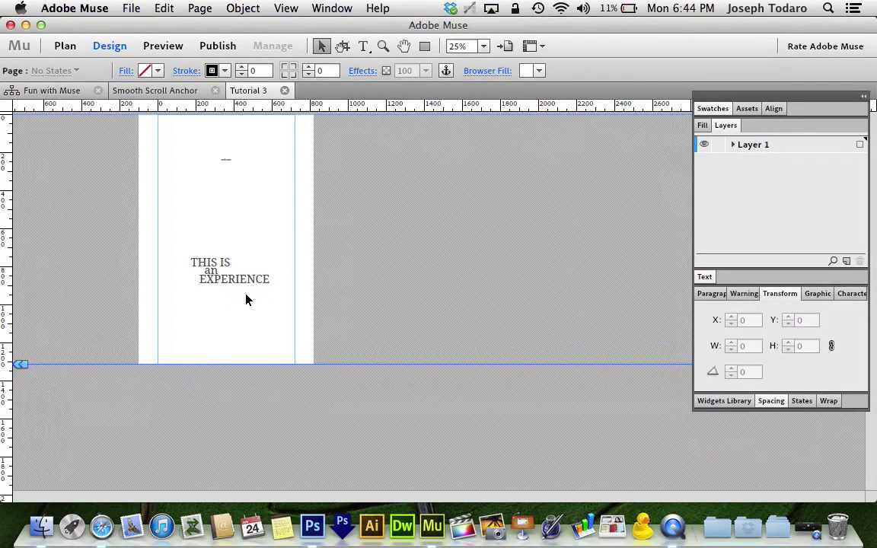
Step: Examine the Tutorial 3 page, from the "Welcome" text down to the separate text frames of "THIS IS an EXPERIENCE"
key(super+equal)
key(super+equal)
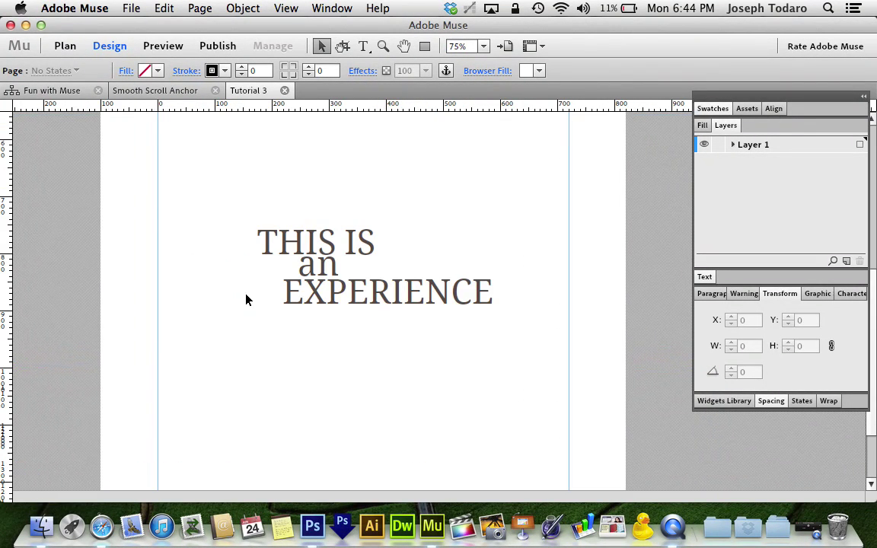
scroll(309, 294, down, 2)
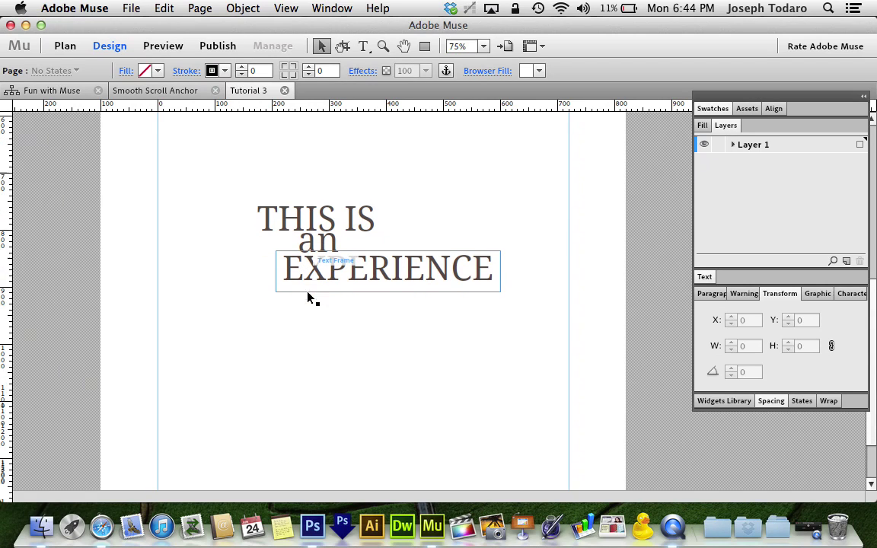
scroll(309, 297, down, 2)
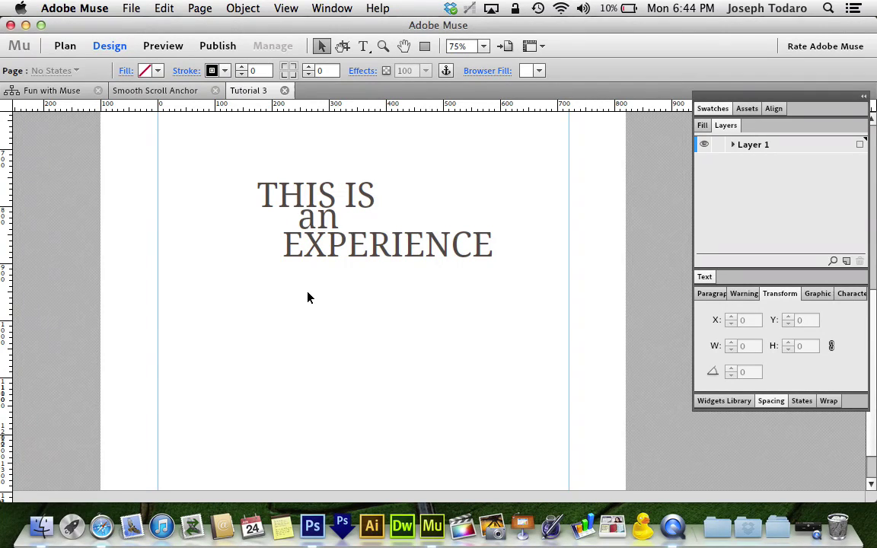
scroll(307, 297, up, 10)
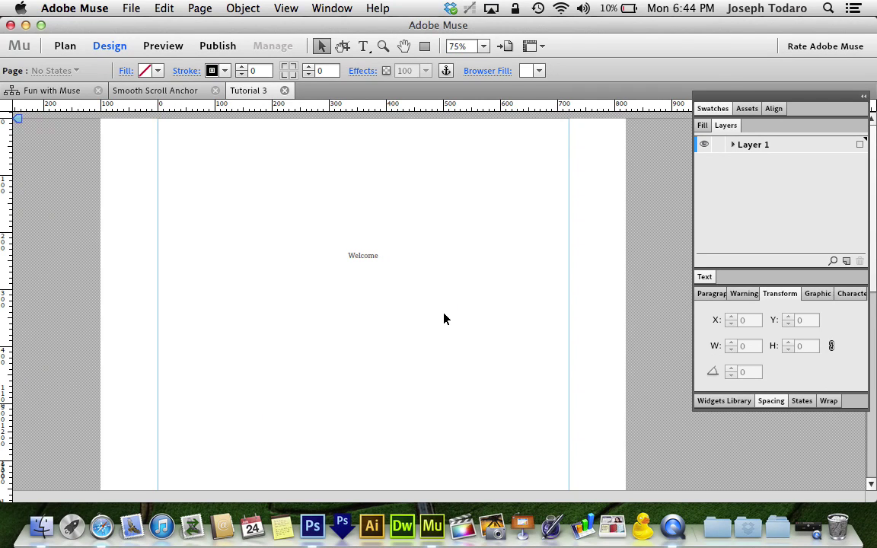
scroll(445, 319, down, 8)
scroll(444, 319, up, 10)
scroll(445, 302, down, 6)
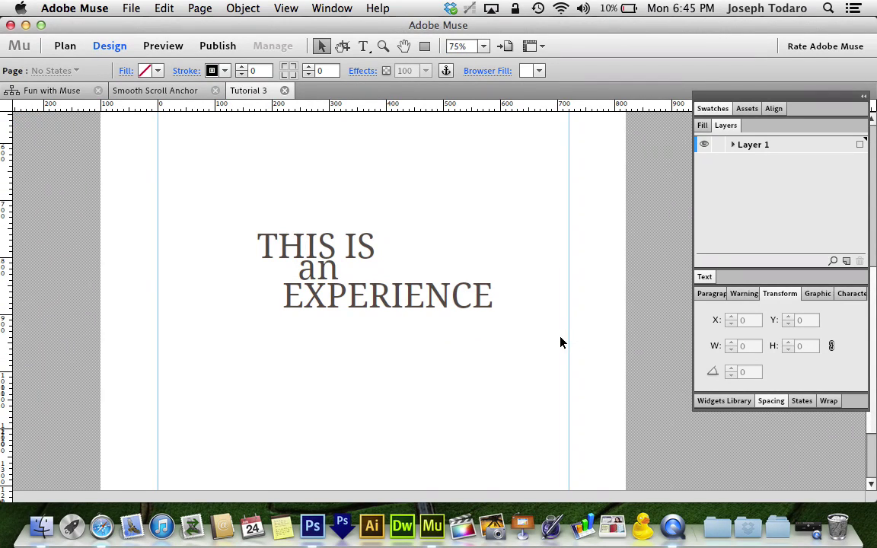
scroll(560, 343, up, 6)
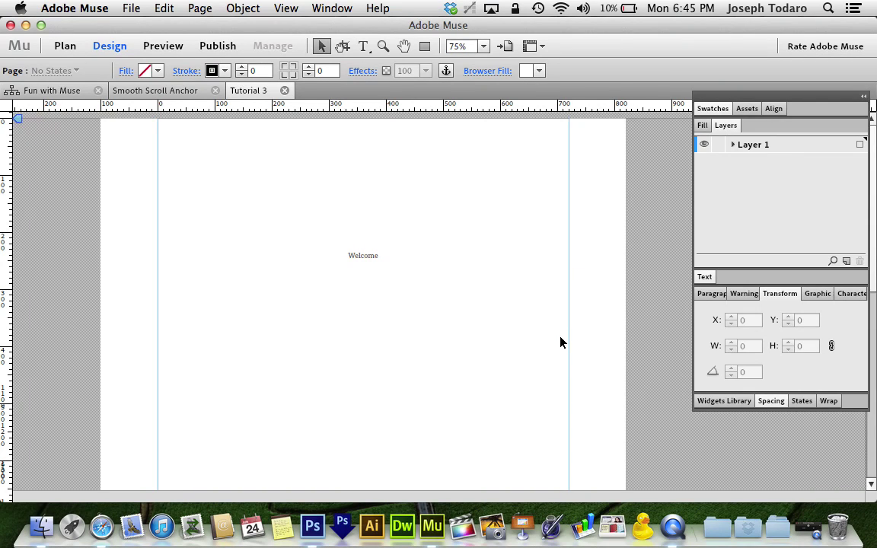
click(348, 261)
click(441, 297)
scroll(440, 297, down, 2)
scroll(440, 297, down, 3)
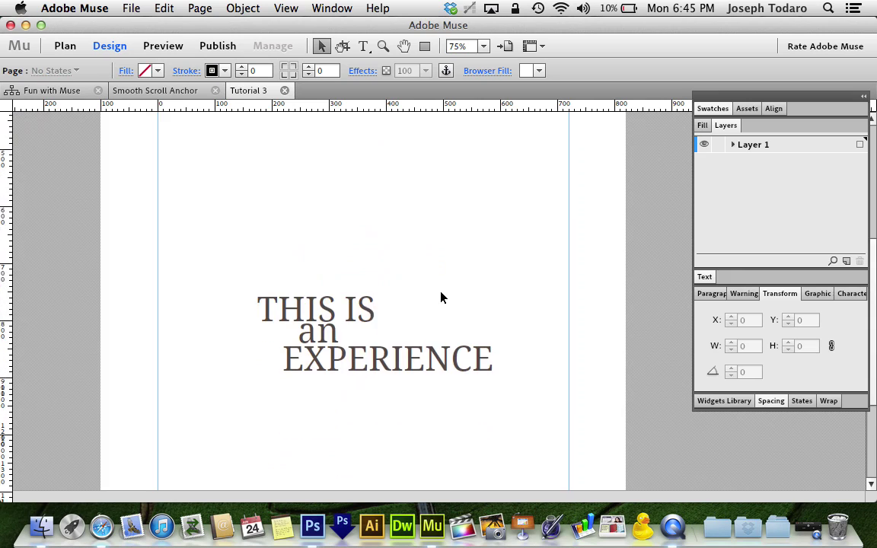
click(286, 257)
drag(353, 289, 374, 310)
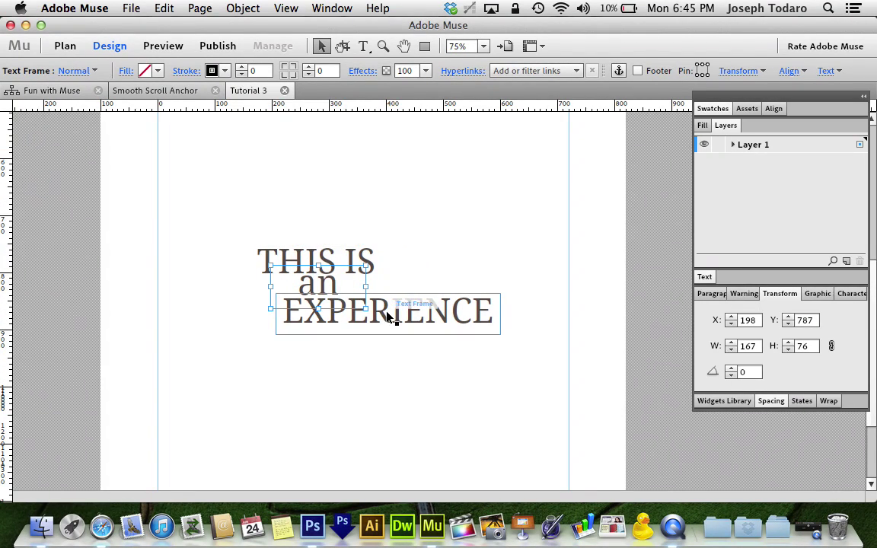
click(387, 313)
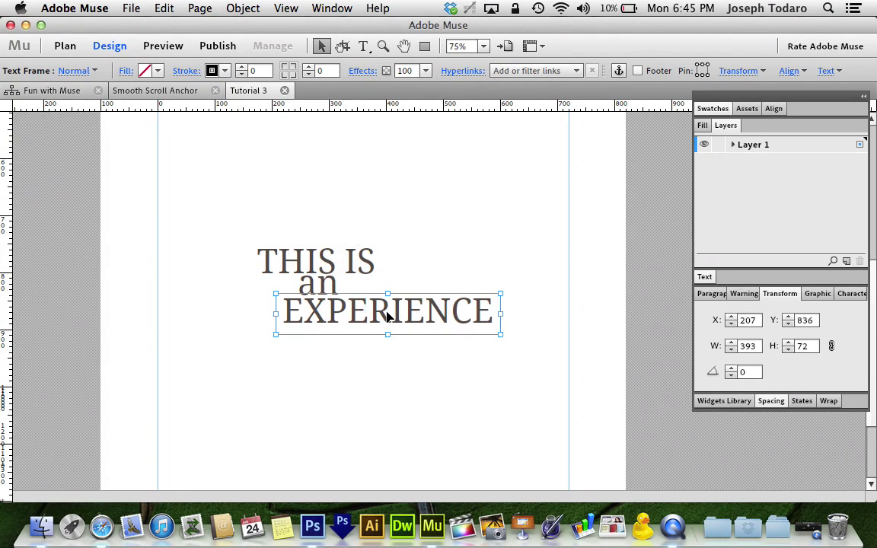
click(457, 407)
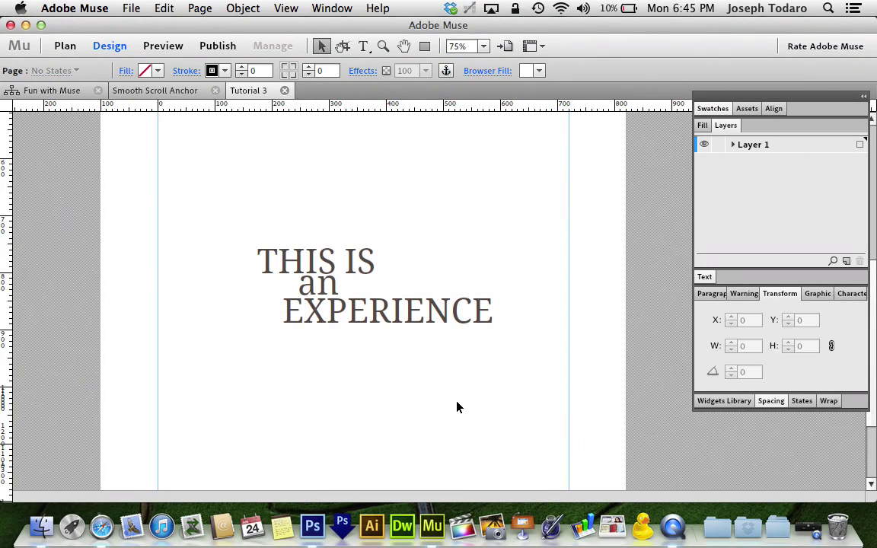
Step: Enable Scroll Motion for the "THIS" text frame and dismiss the low-battery alert
click(314, 276)
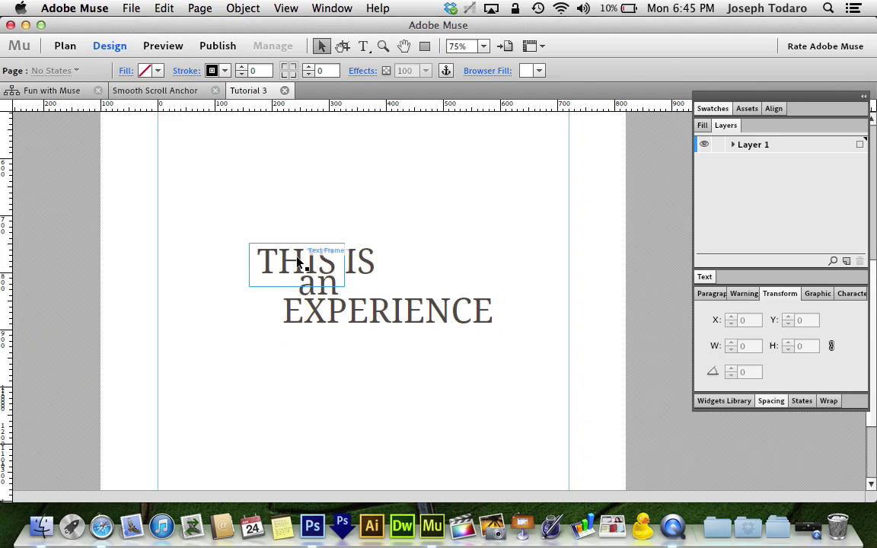
key(Tab)
click(361, 71)
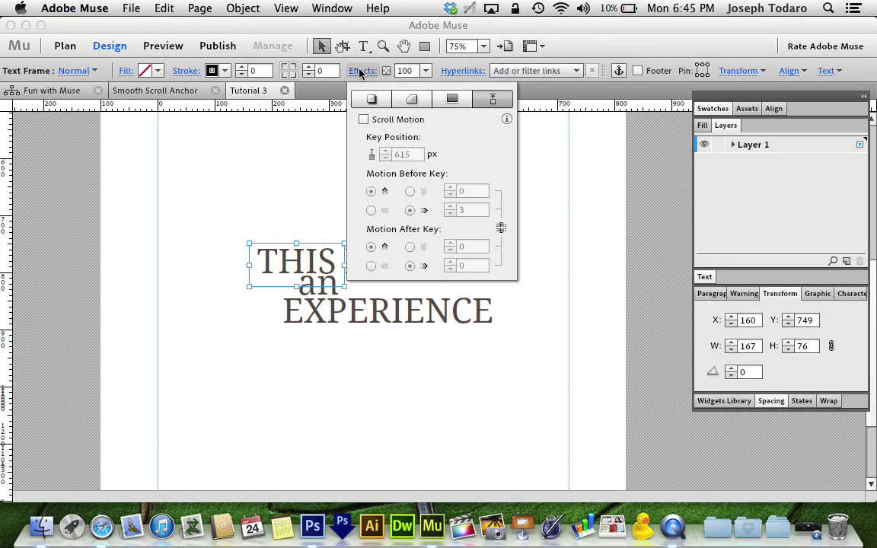
click(364, 120)
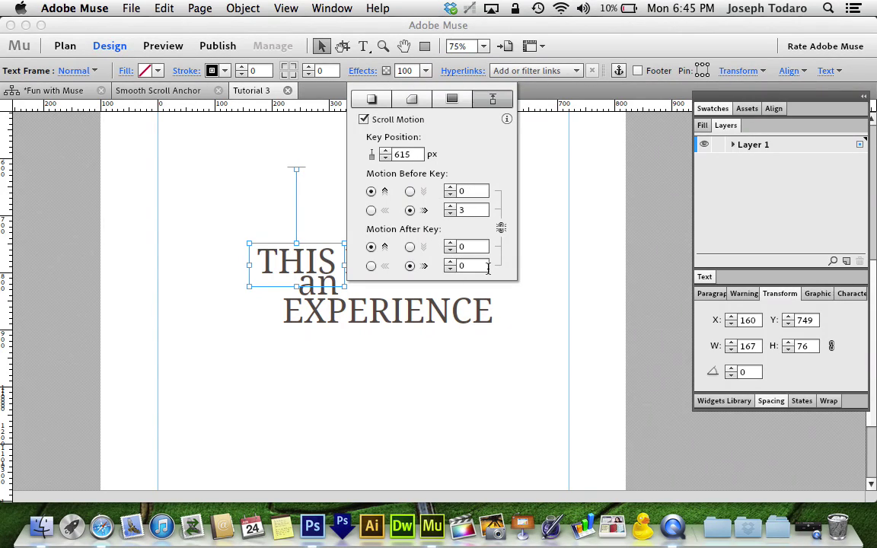
mouse_move(451, 245)
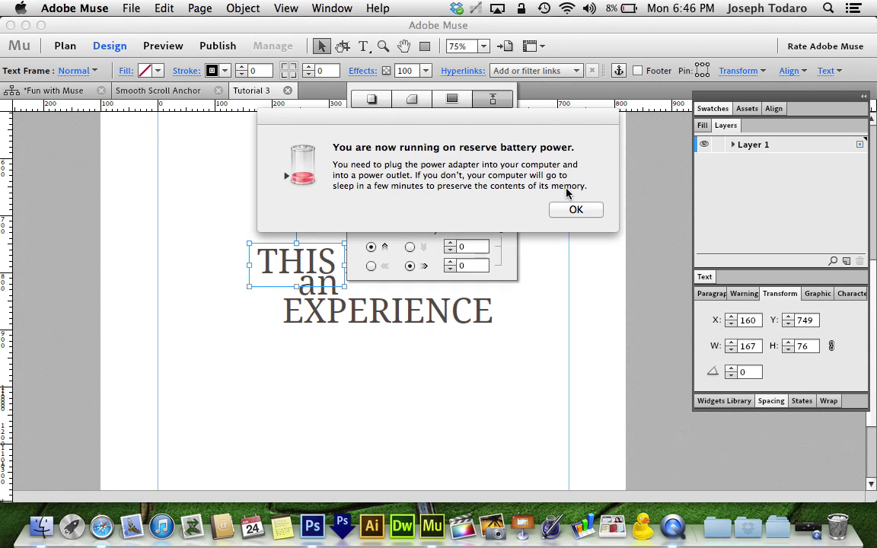
click(572, 210)
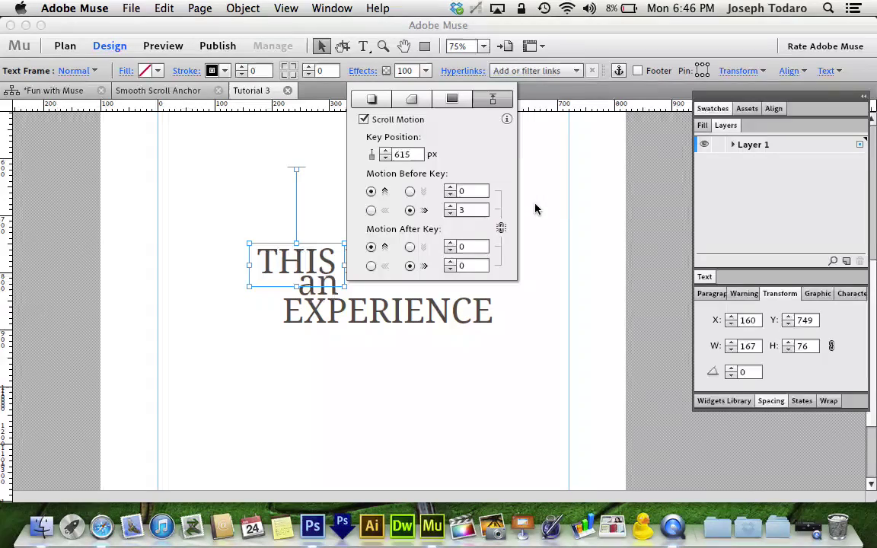
double_click(472, 210)
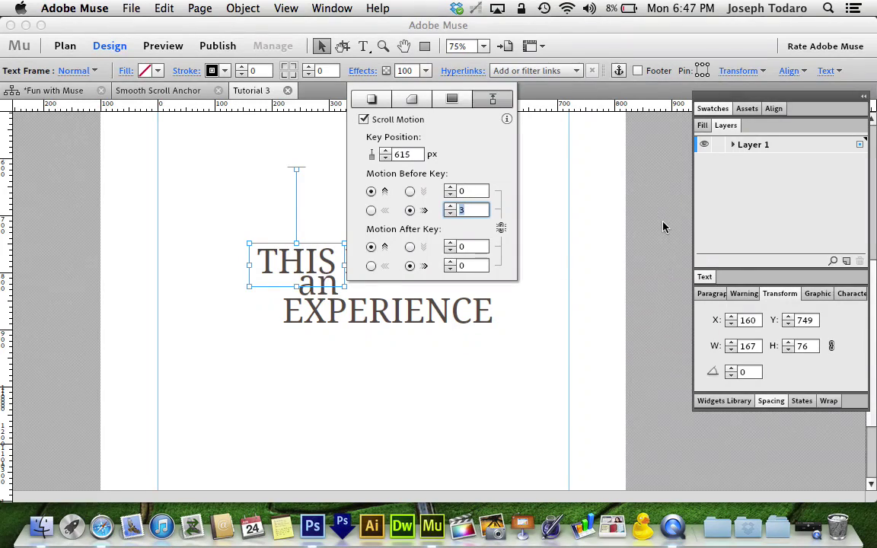
click(363, 76)
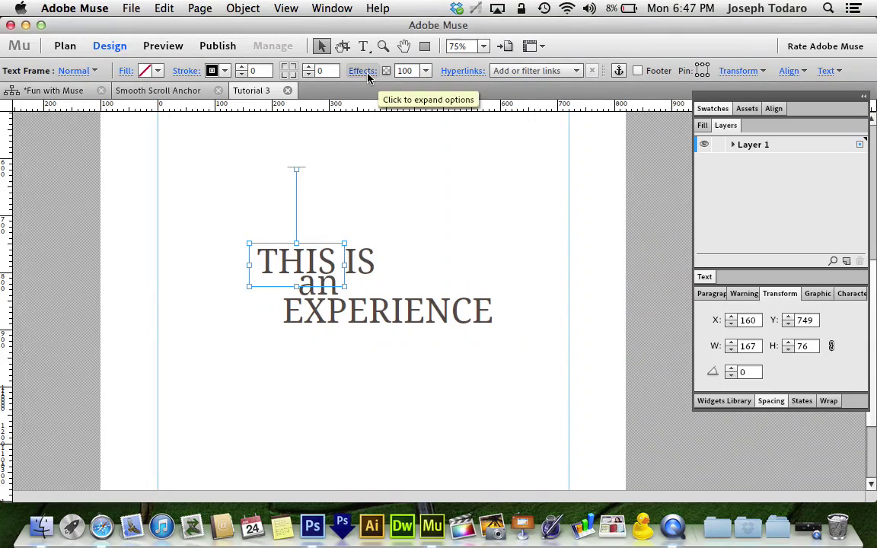
Step: Enable Scroll Motion for the "IS" text frame
drag(303, 258, 366, 260)
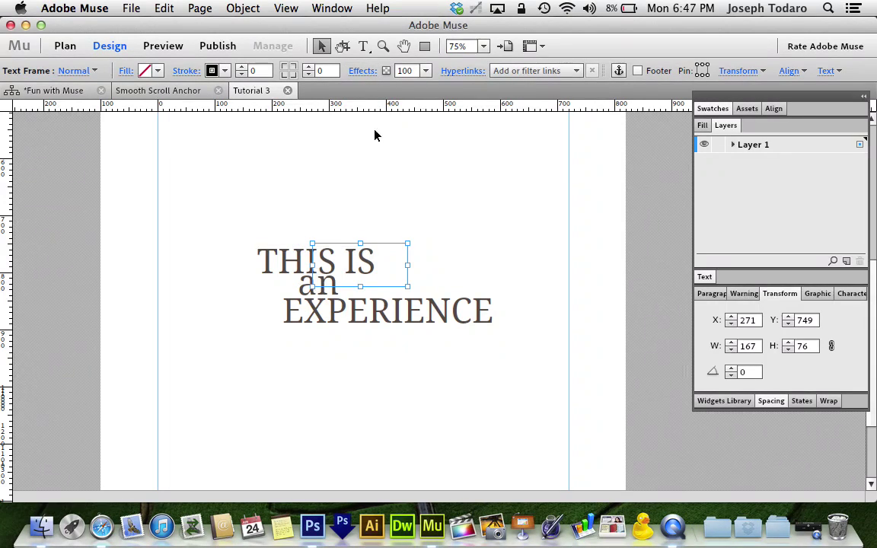
click(367, 71)
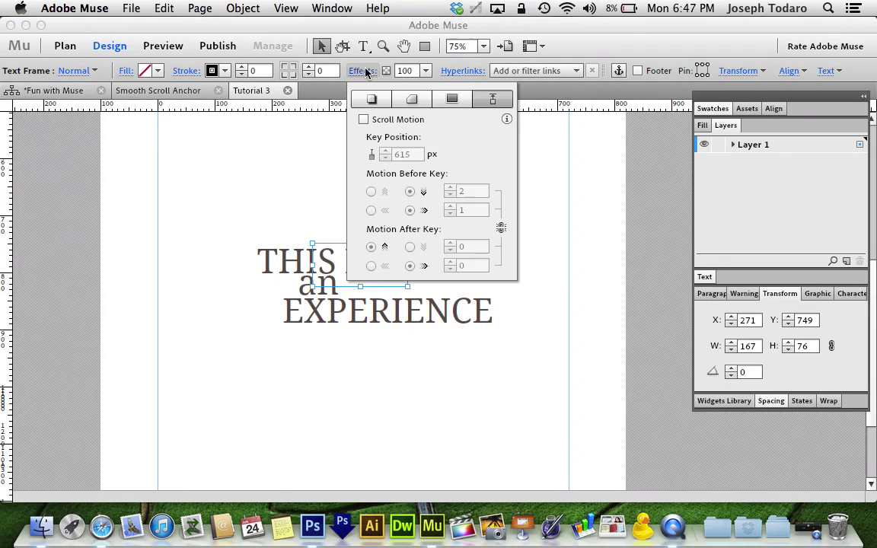
click(363, 119)
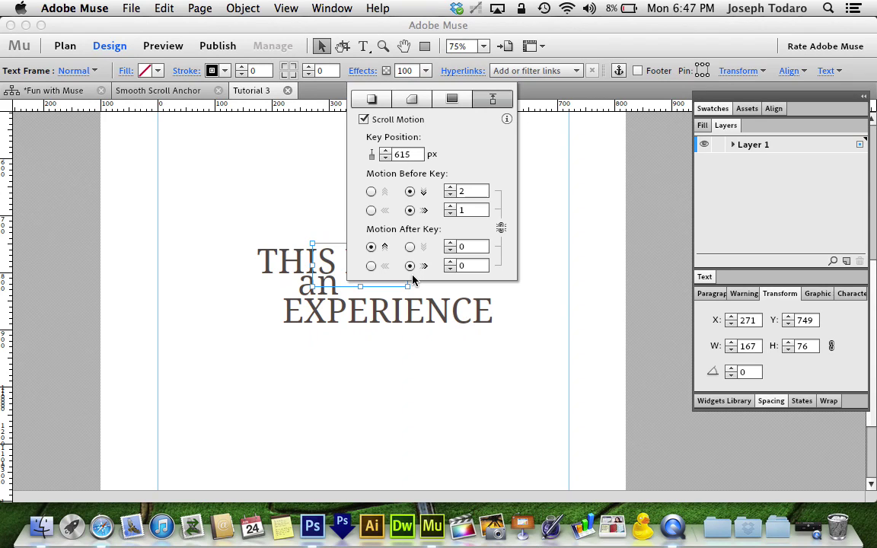
mouse_move(473, 193)
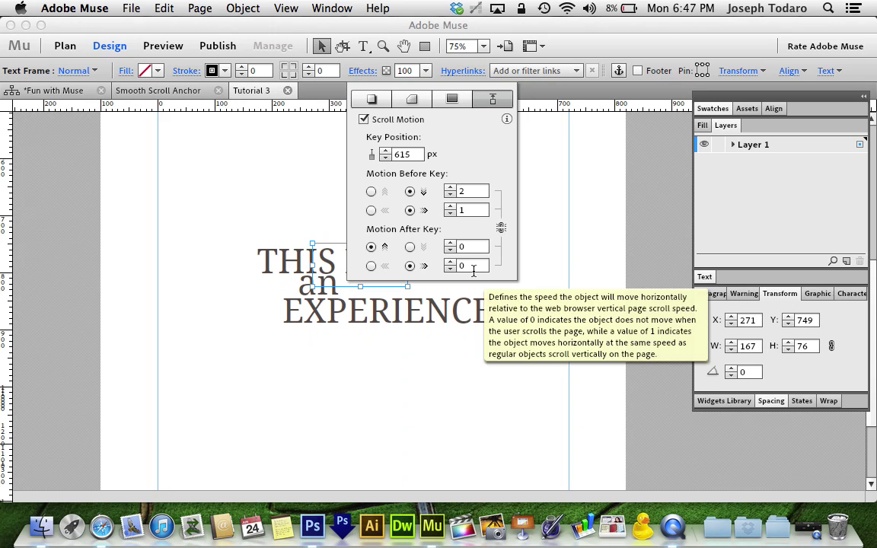
Step: Enable Scroll Motion for the "an" text frame
drag(305, 289, 263, 312)
click(368, 71)
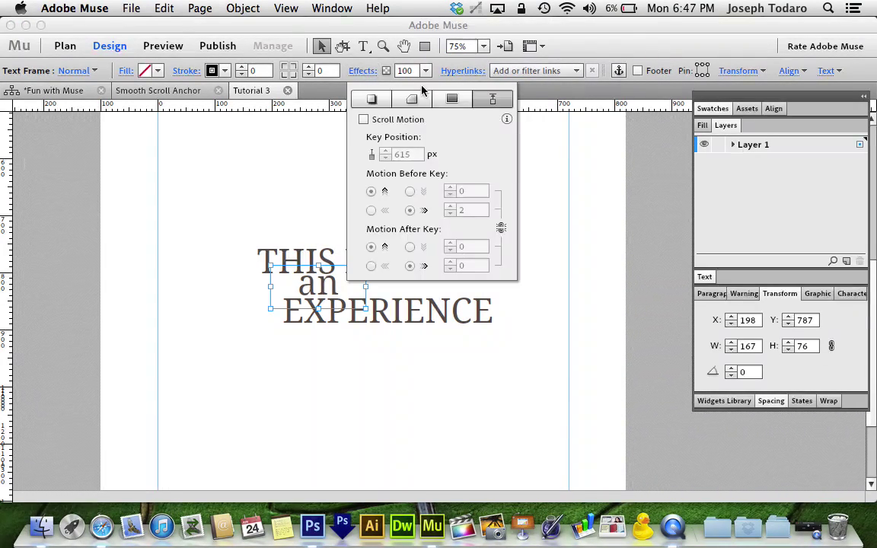
click(364, 121)
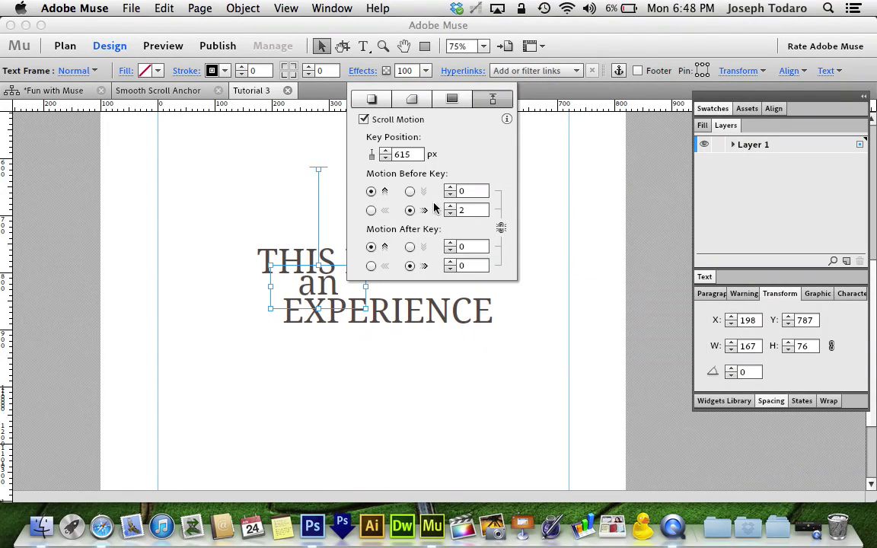
click(352, 274)
Step: Enable Scroll Motion for the "EXPERIENCE" text frame
click(411, 318)
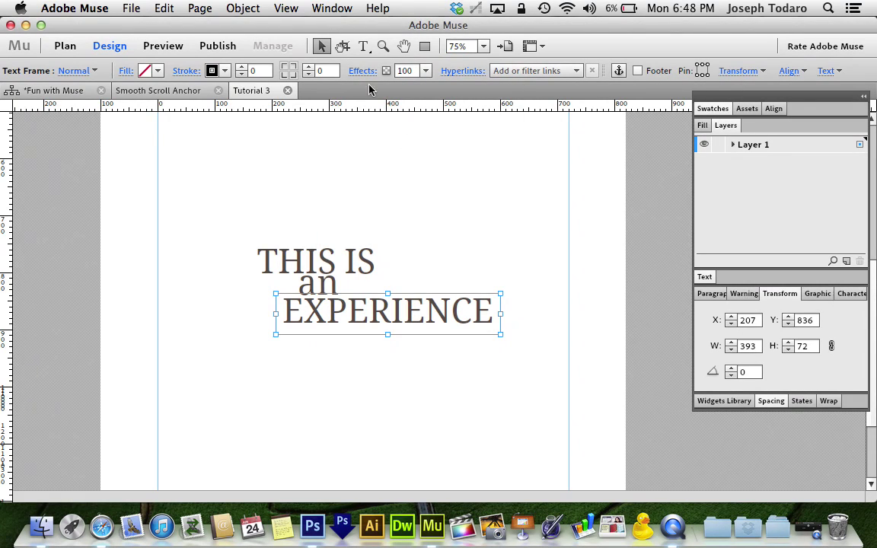
click(355, 71)
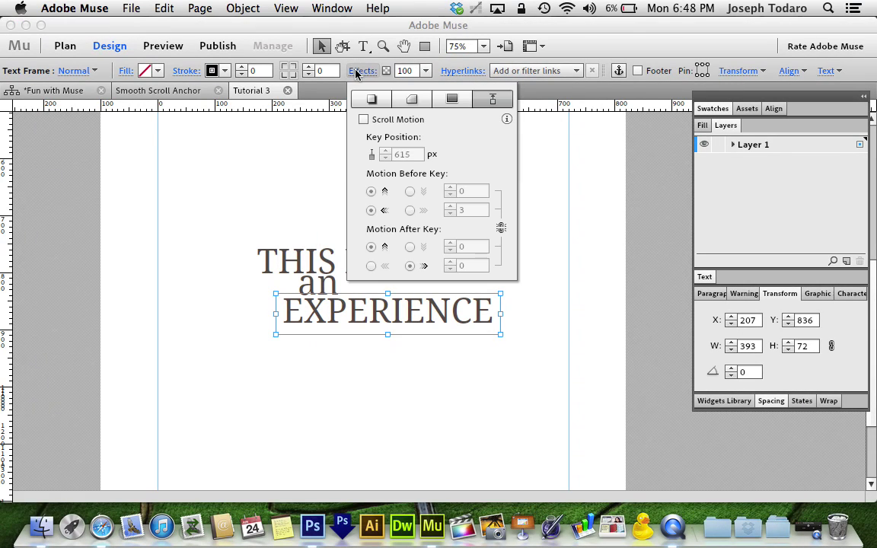
click(365, 121)
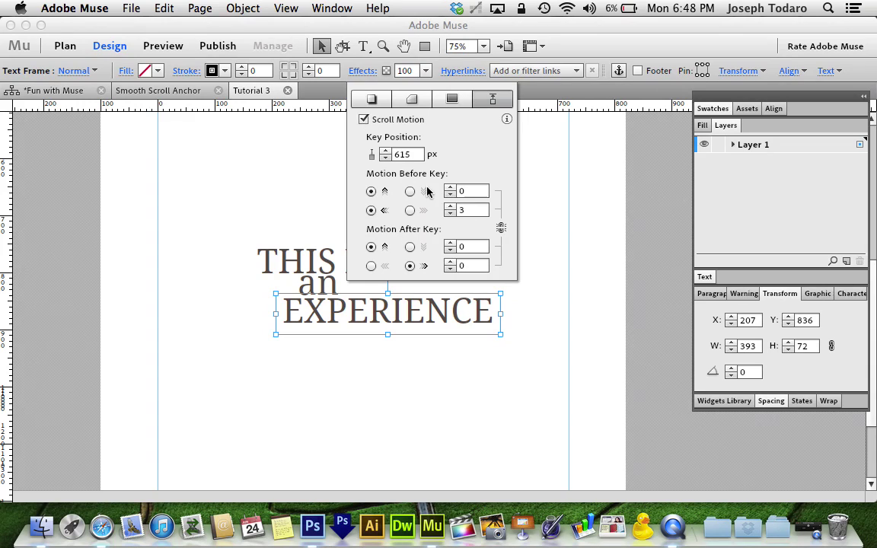
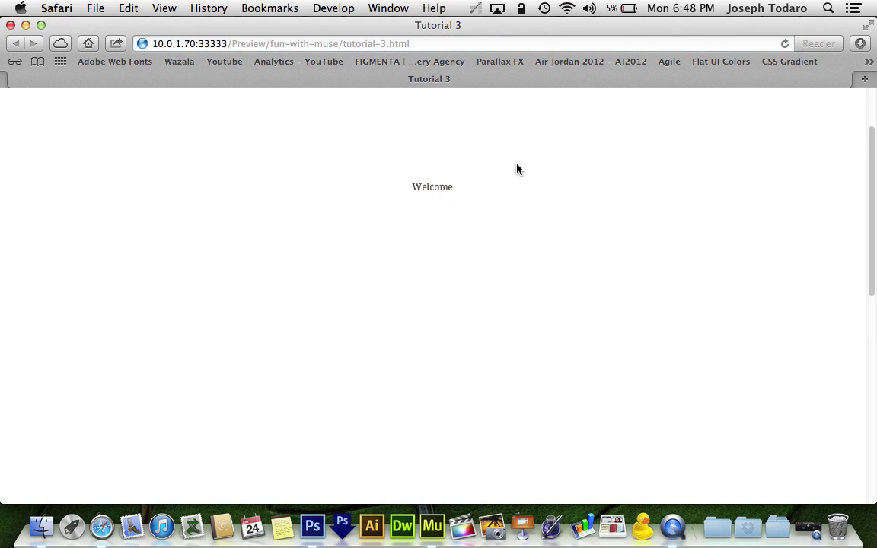
Step: Check the text's scroll motion down and back up the Tutorial 3 browser preview, and close the preview
scroll(517, 169, down, 10)
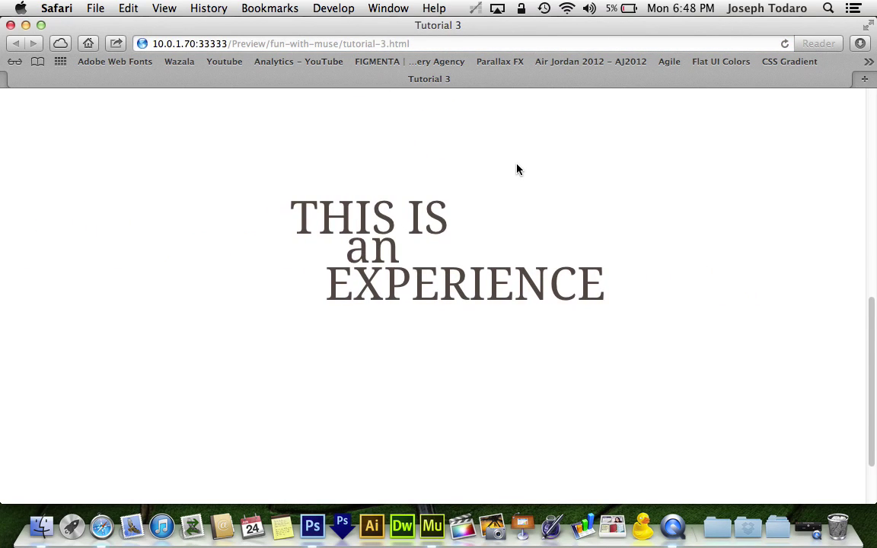
scroll(517, 169, up, 15)
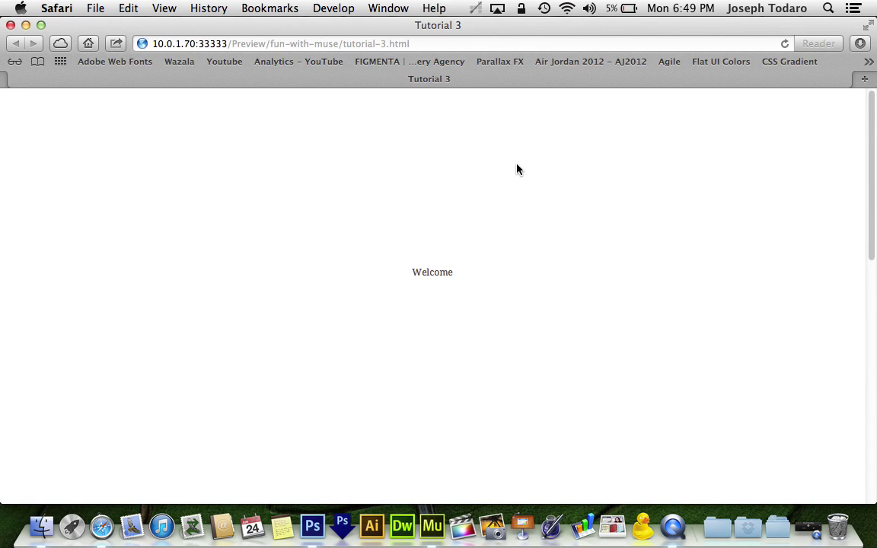
key(super+w)
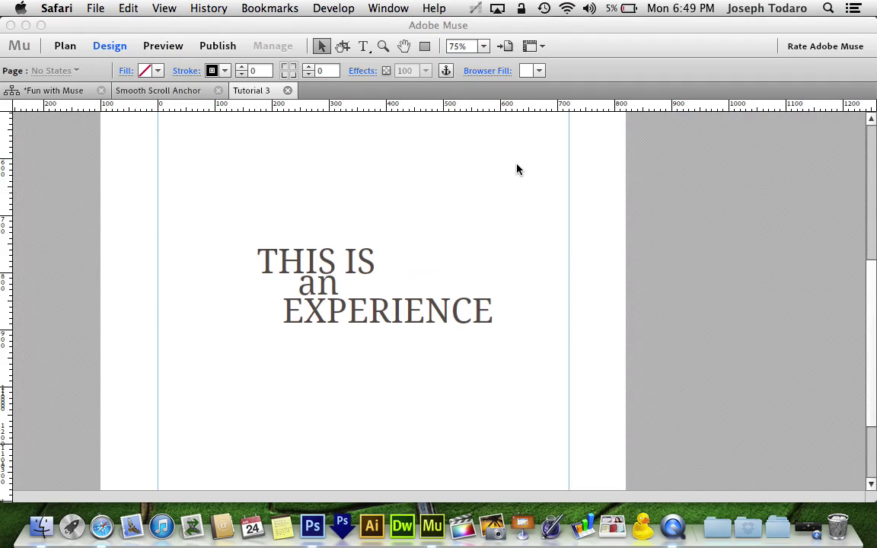
Step: Place an anchor named "Stop Here" just above the "THIS IS" text, at about X 343, Y 670
click(446, 70)
drag(446, 70, 352, 220)
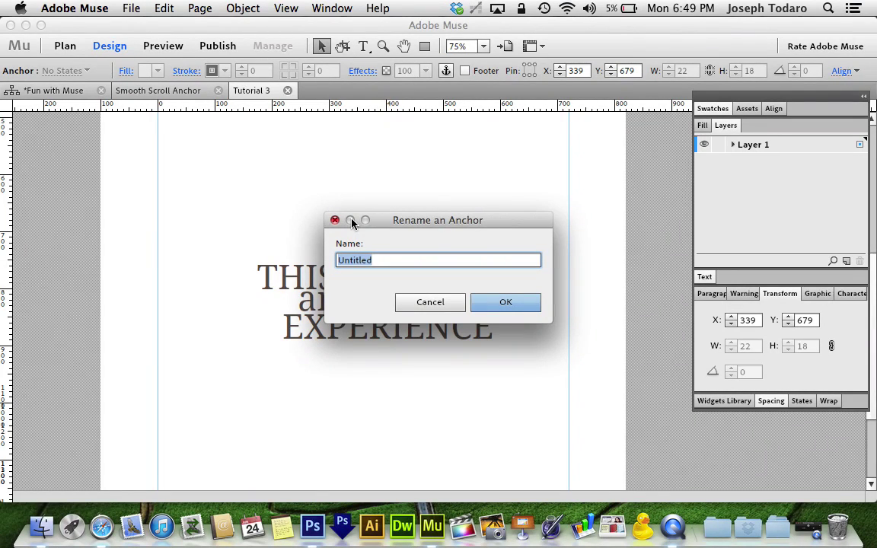
text(Stop Here)
click(529, 303)
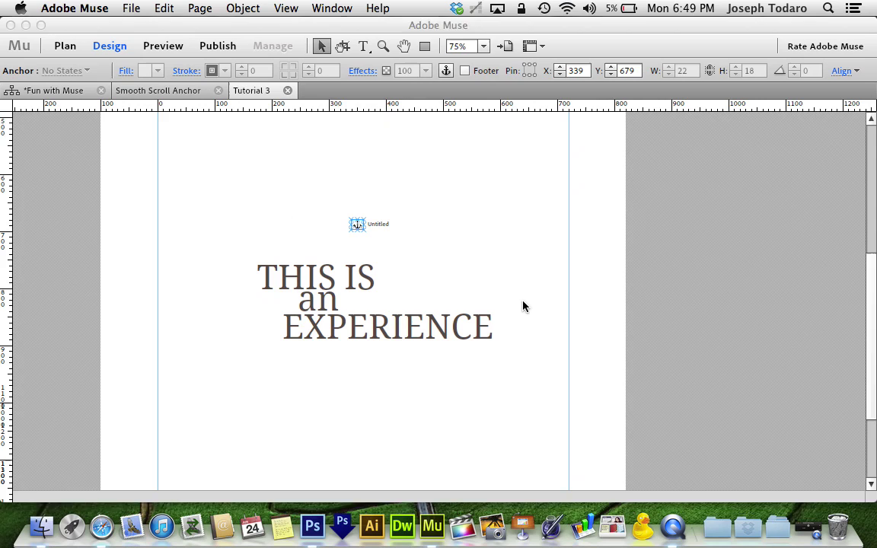
mouse_move(361, 228)
mouse_down()
mouse_move(363, 205)
mouse_move(364, 220)
mouse_up()
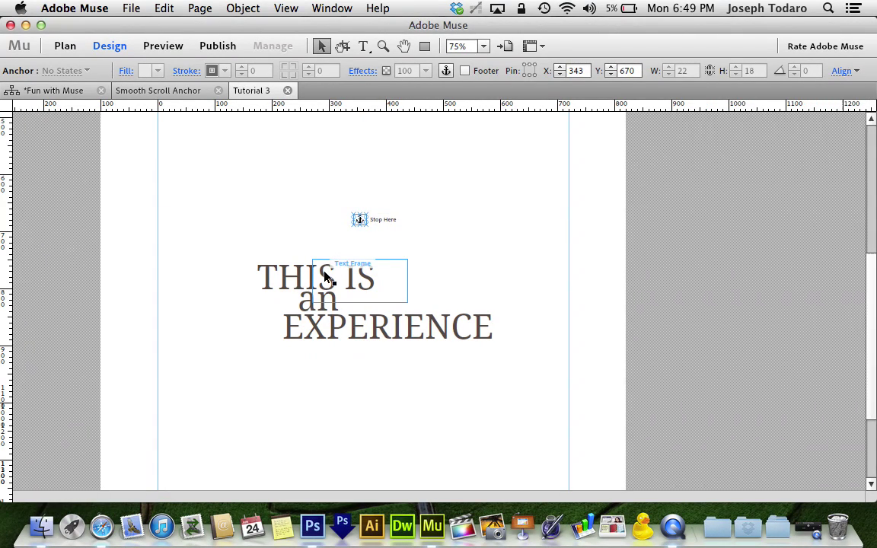
Step: Move the "Stop Here" anchor straight up to about Y 640, closer to the "IS" text frame's scroll motion key position
click(357, 274)
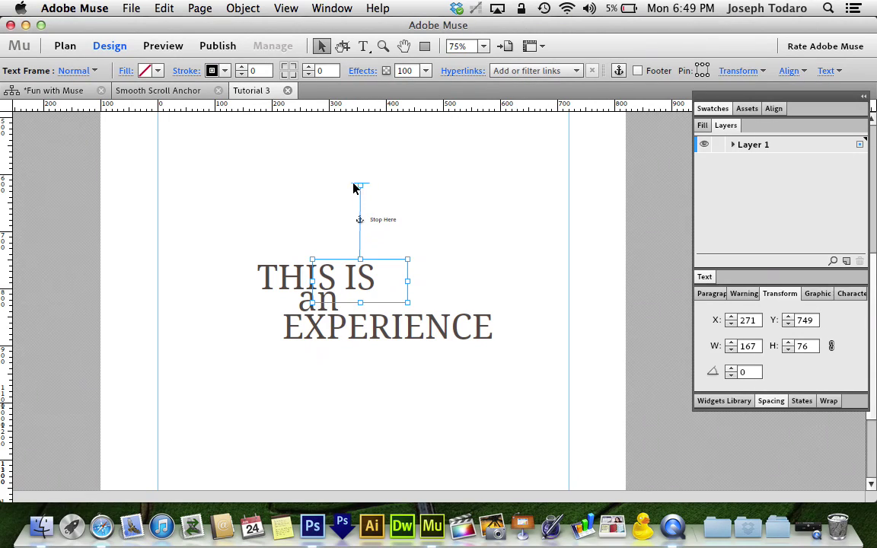
click(361, 220)
drag(361, 220, 361, 204)
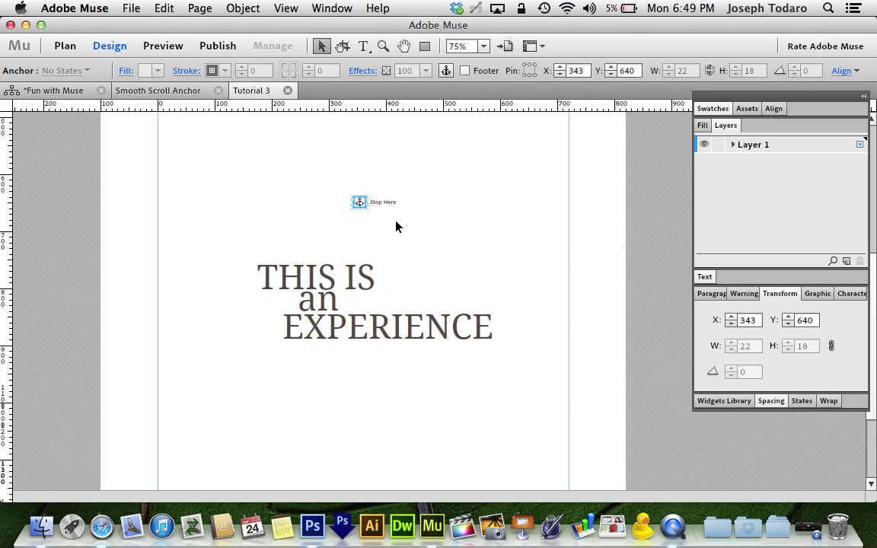
Step: Link the "Welcome" text frame to the "Stop Here" anchor of the Text Flying In:Tutorial 3 page
scroll(396, 226, up, 8)
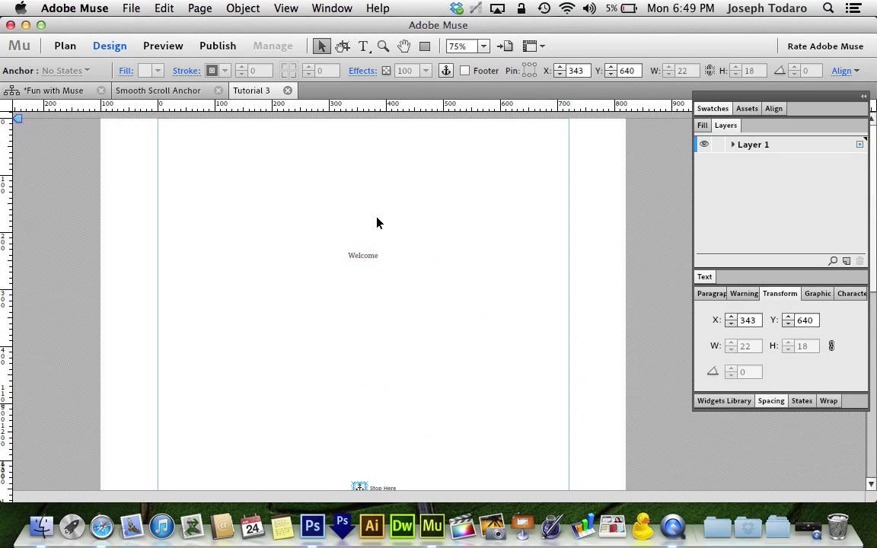
click(361, 258)
click(554, 72)
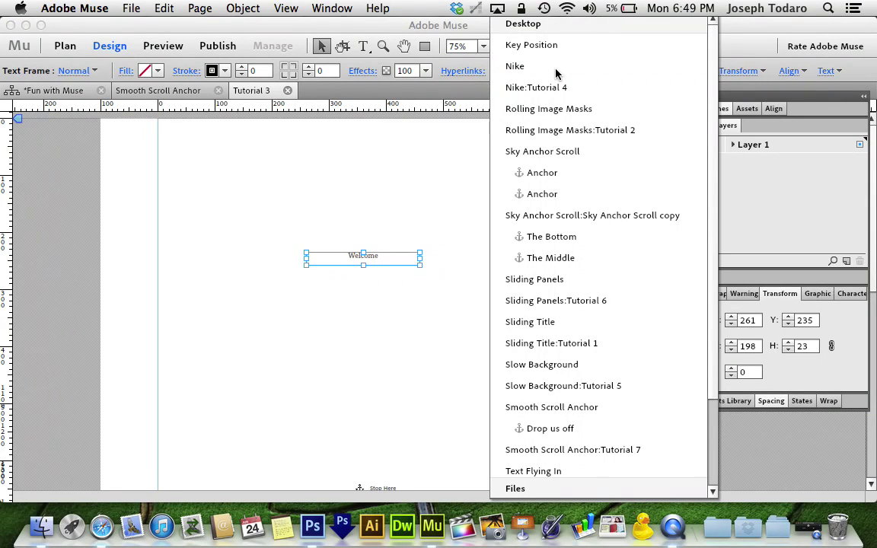
scroll(613, 468, down, 3)
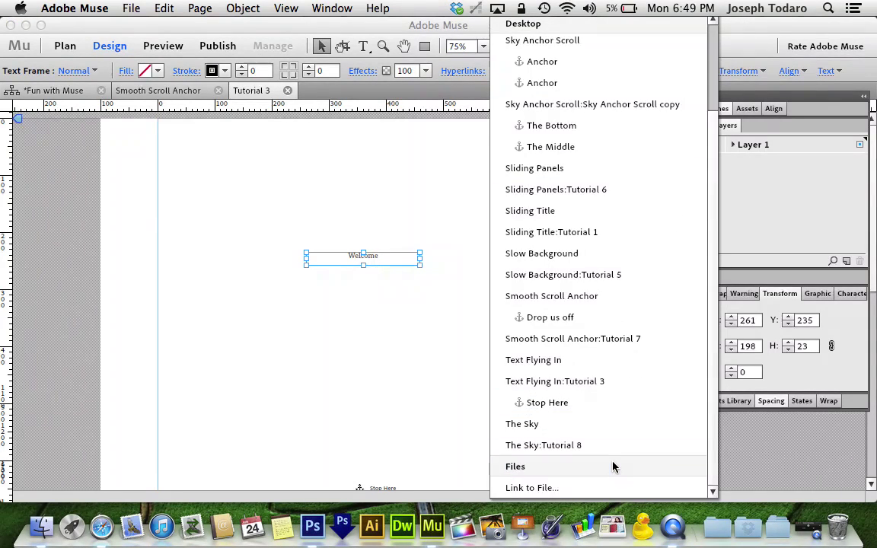
click(561, 403)
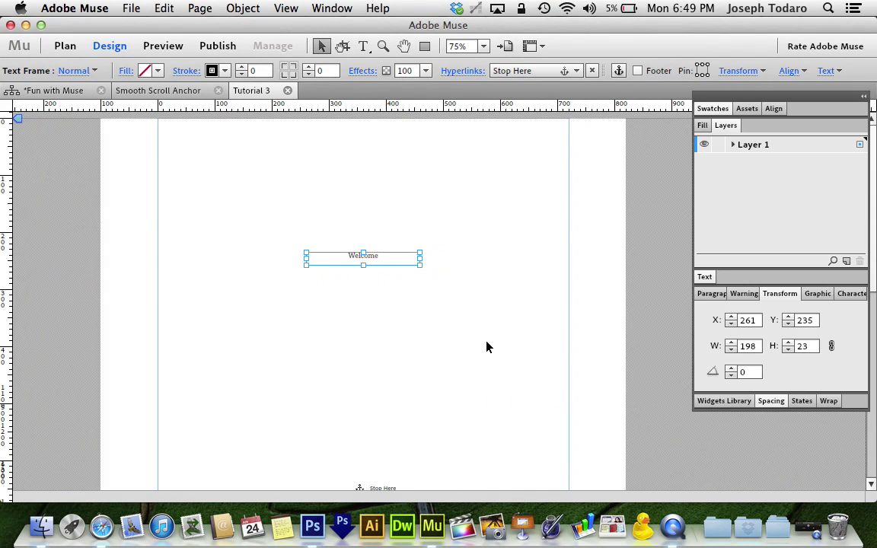
click(487, 347)
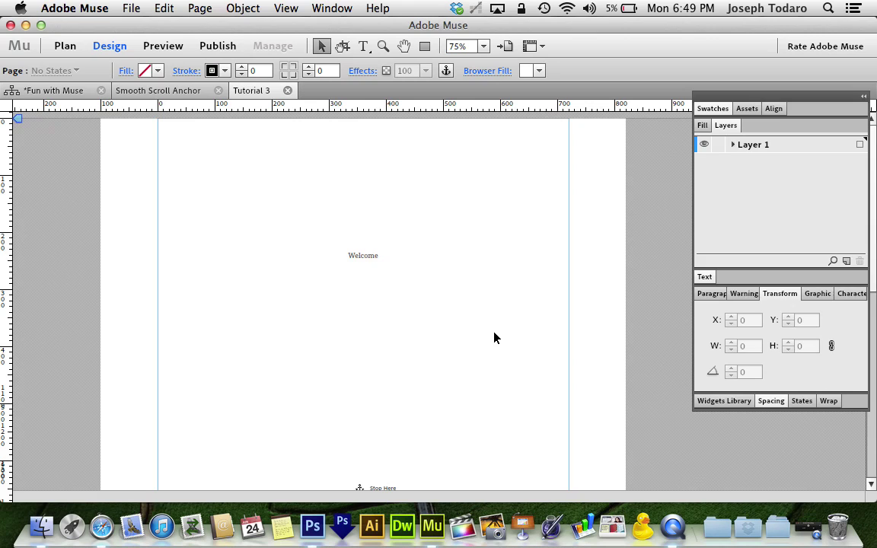
Step: Preview Tutorial 3 in Safari and test the "Welcome" link several times, returning to the page top between tries
key(super+Tab)
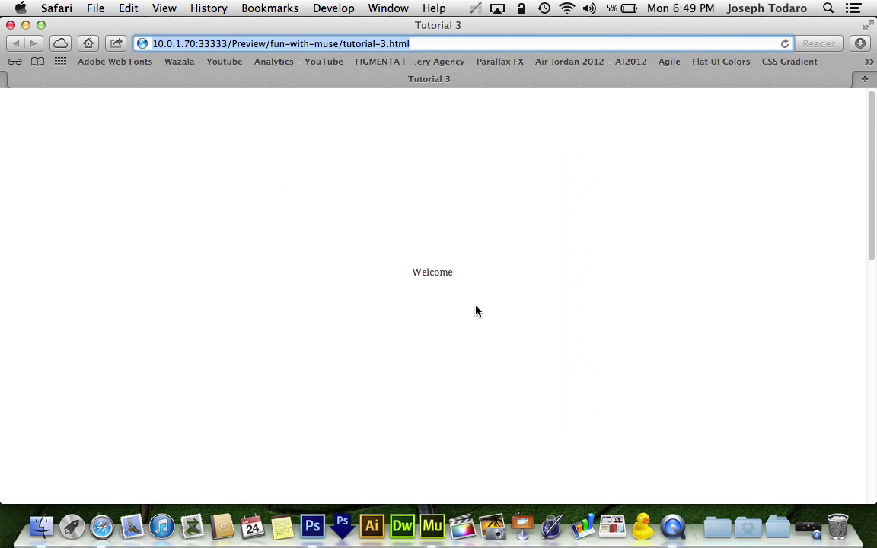
click(439, 277)
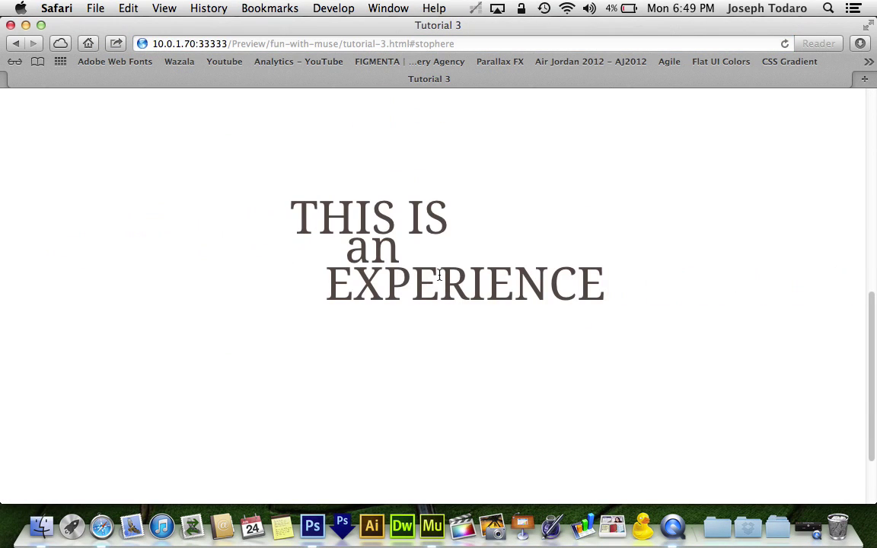
scroll(439, 276, up, 10)
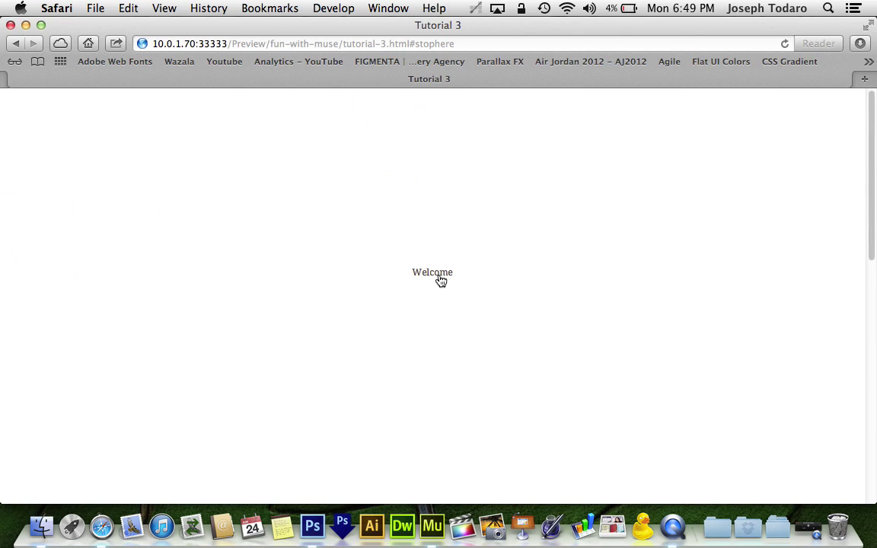
click(440, 279)
scroll(439, 276, up, 10)
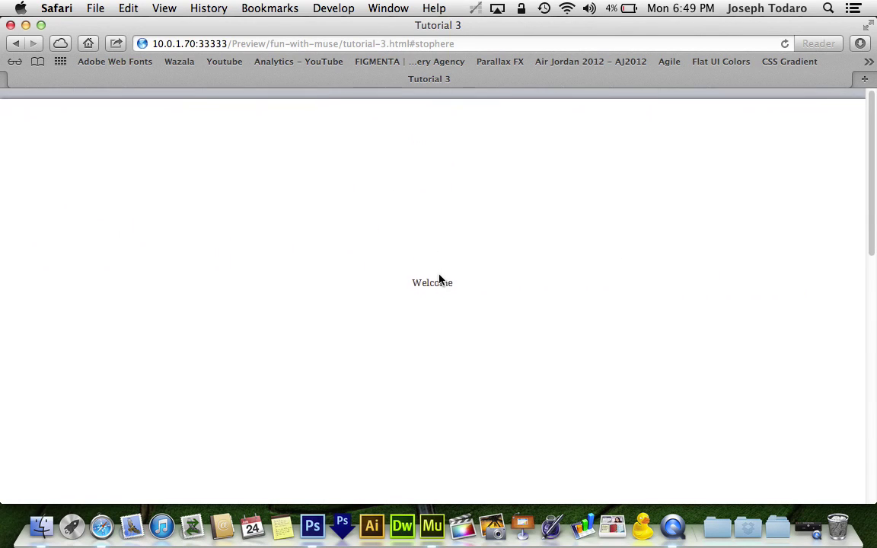
click(444, 276)
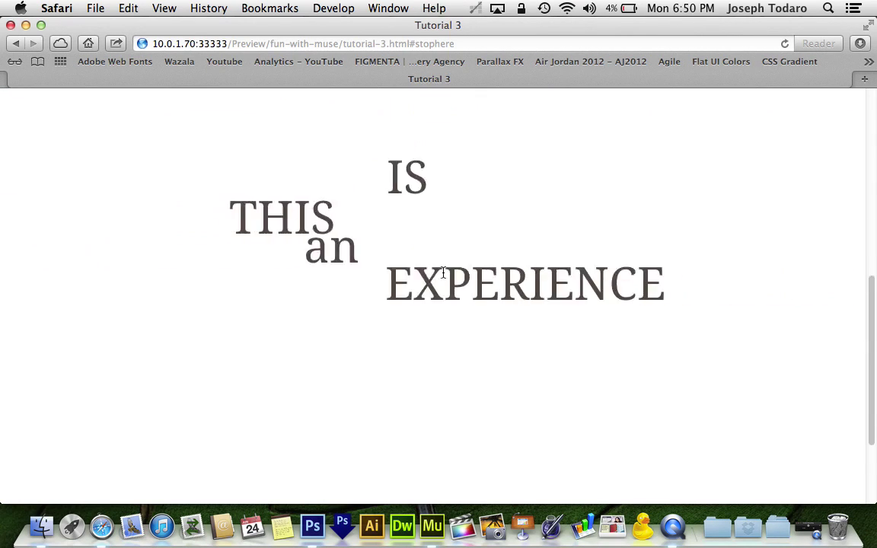
scroll(443, 274, up, 10)
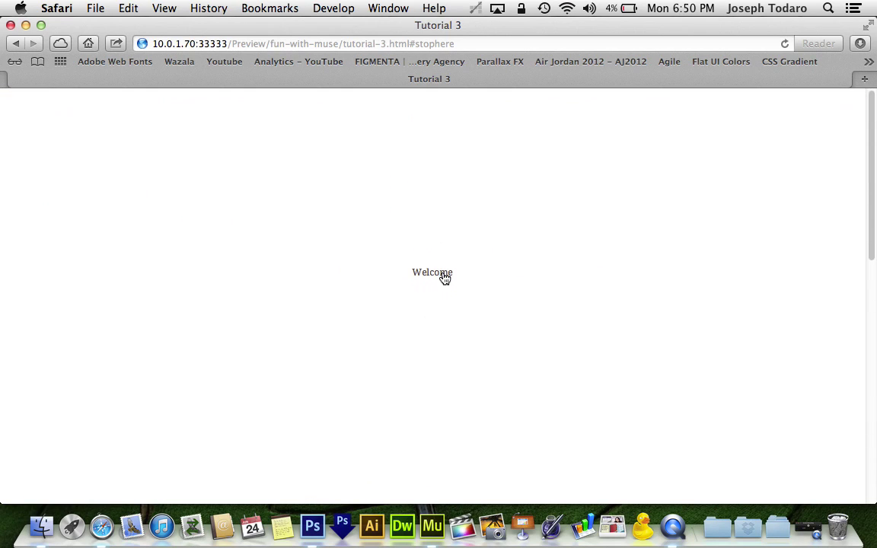
click(444, 276)
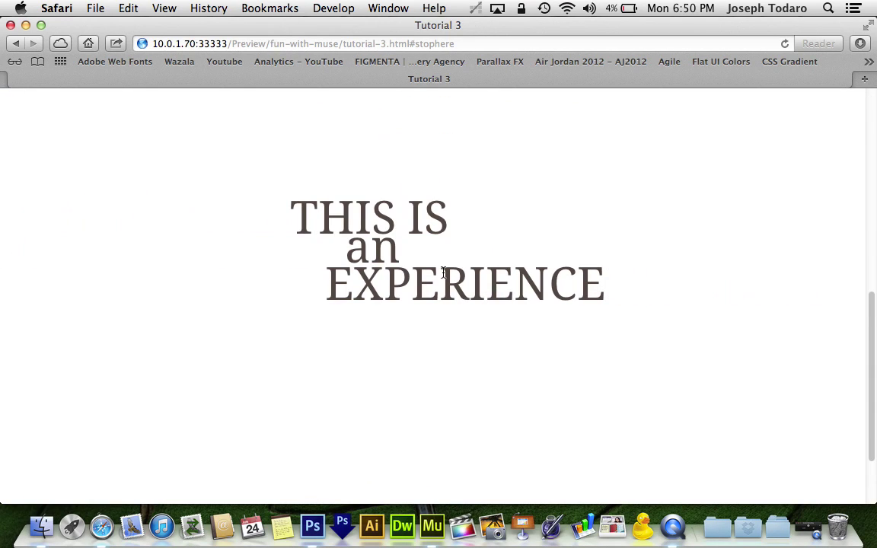